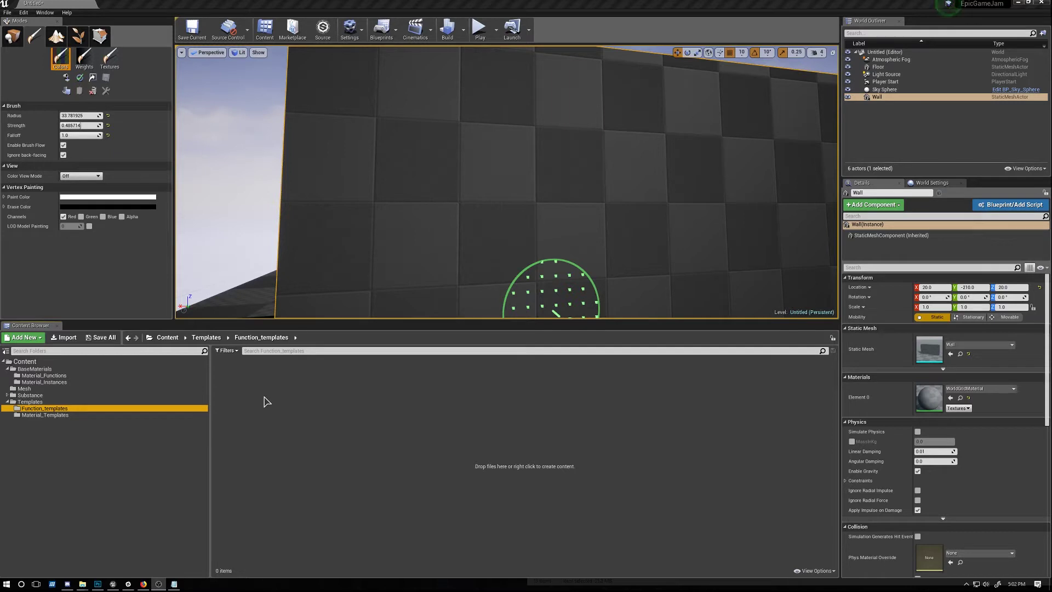
Step: Create a material function named VertexPaint_Func in the Templates/Function_templates folder
{"action": "left_click", "coordinate": [43, 403]}
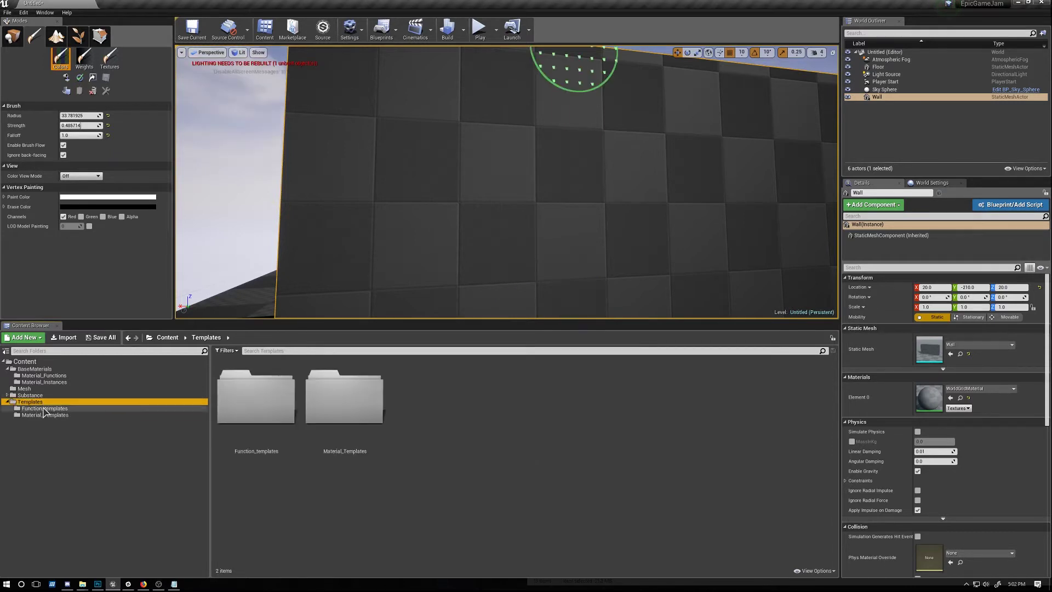
{"action": "left_click", "coordinate": [42, 407]}
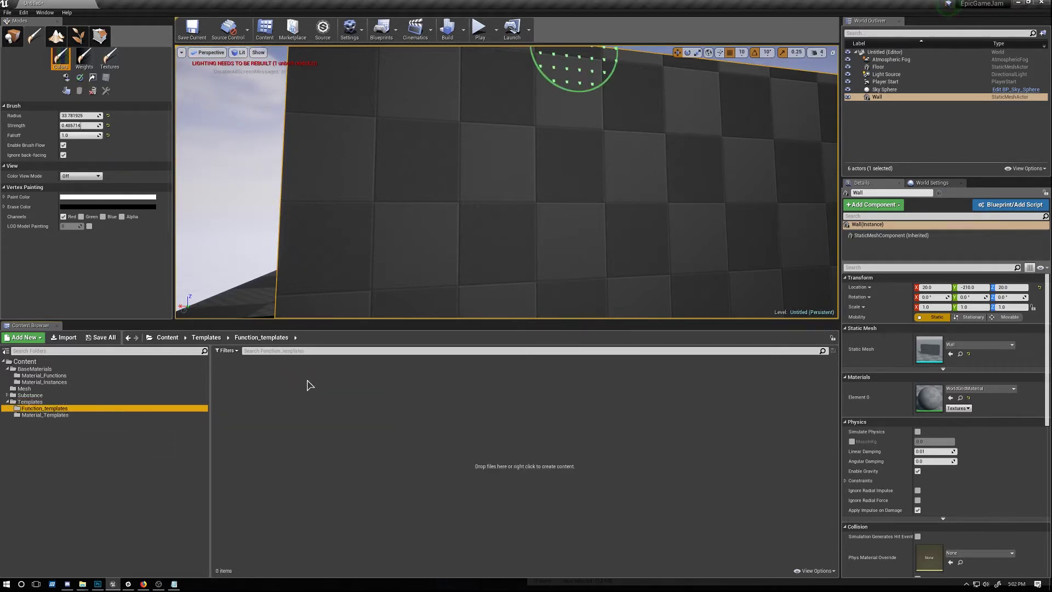
{"action": "right_click", "coordinate": [308, 385]}
{"action": "mouse_move", "coordinate": [342, 322]}
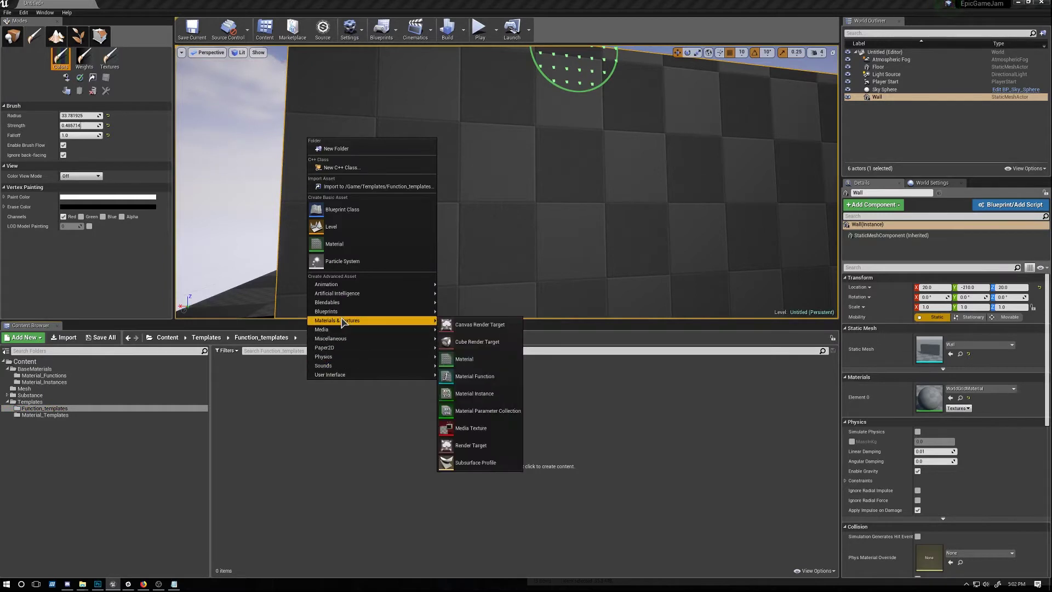
{"action": "left_click", "coordinate": [470, 378]}
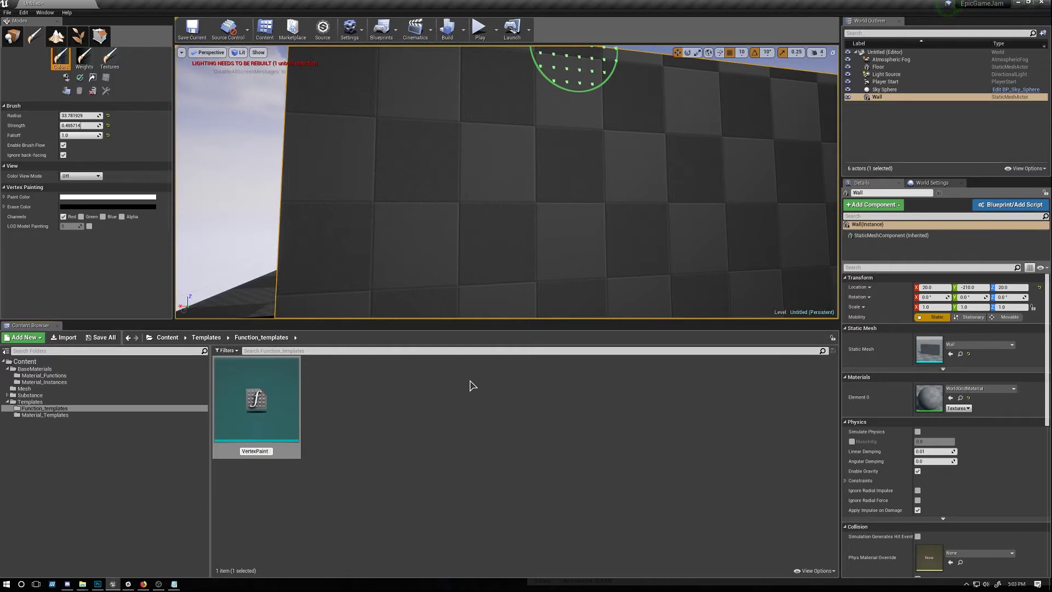
{"action": "type", "text": "c"}
{"action": "key", "text": "Return"}
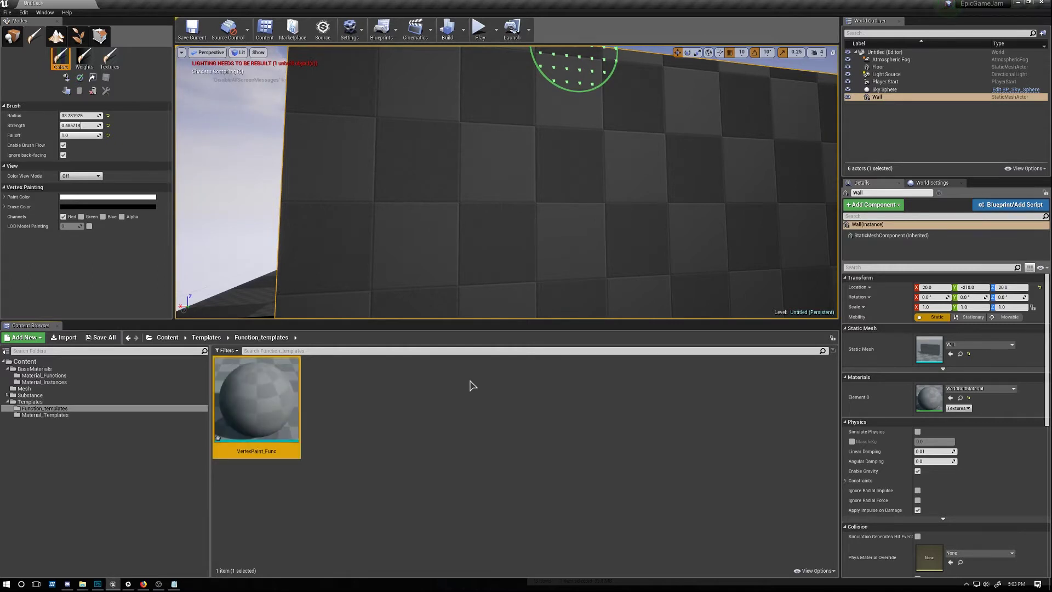
{"action": "left_click", "coordinate": [477, 488]}
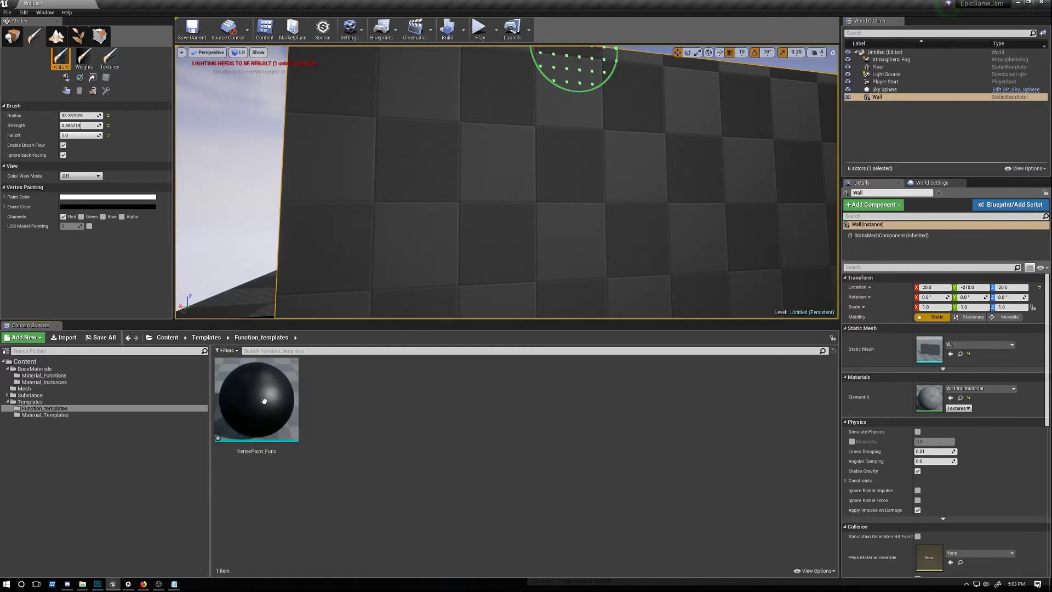
Step: Open VertexPaint_Func and add ConcreteCracked_Func and RuinedBrick_Func from BaseMaterials/Material_Functions to its graph
{"action": "double_click", "coordinate": [268, 398]}
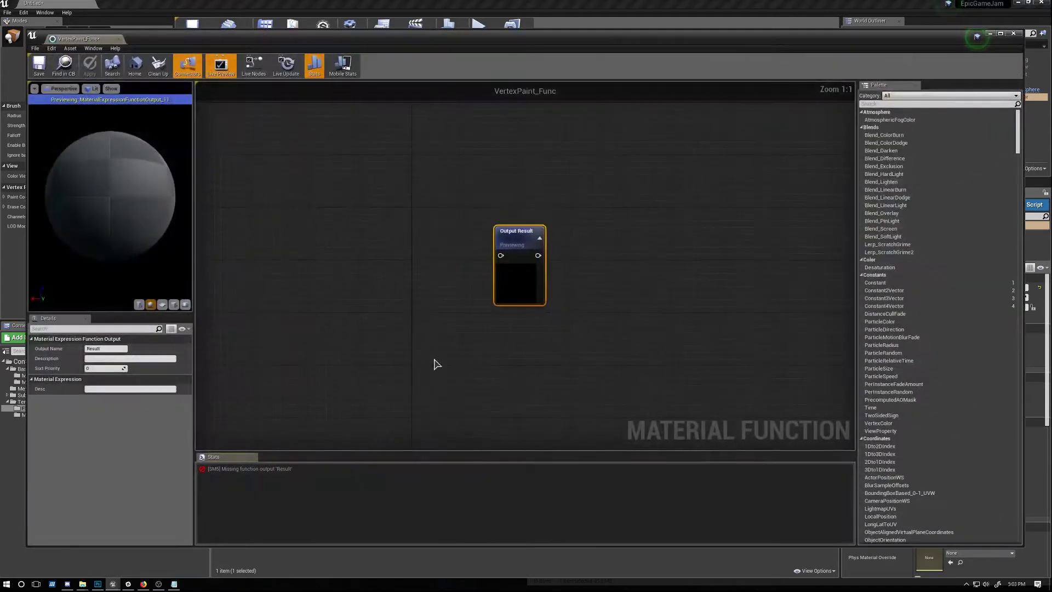
{"action": "left_click_drag", "start_coordinate": [397, 50], "coordinate": [525, 81]}
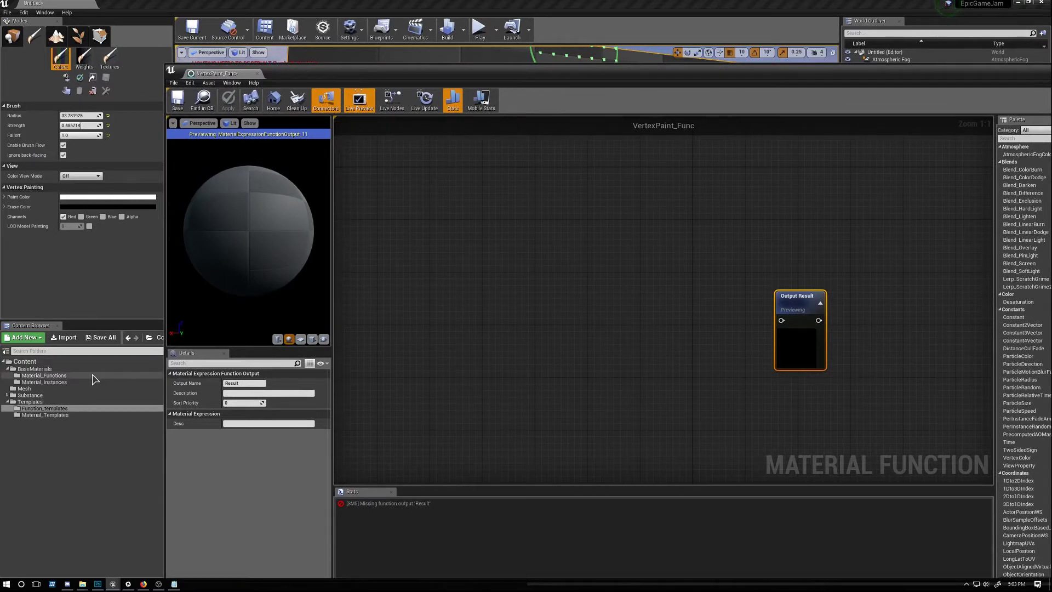
{"action": "left_click", "coordinate": [40, 377]}
{"action": "left_click_drag", "start_coordinate": [349, 78], "coordinate": [804, 84]}
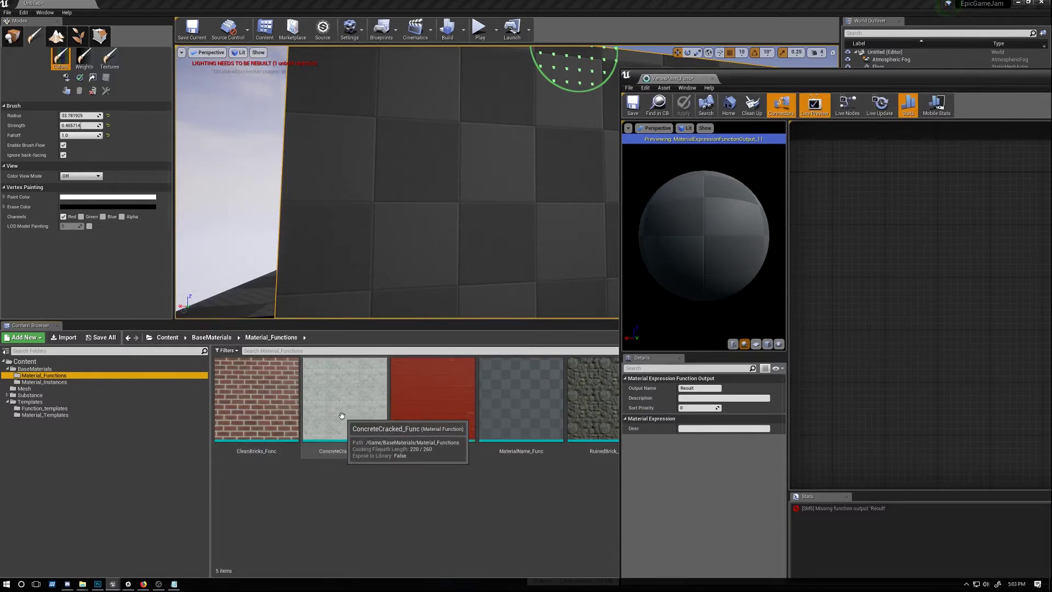
{"action": "left_click", "coordinate": [342, 416]}
{"action": "left_click_drag", "start_coordinate": [342, 416], "coordinate": [884, 270]}
{"action": "left_click_drag", "start_coordinate": [573, 395], "coordinate": [884, 342]}
{"action": "double_click", "coordinate": [878, 84]}
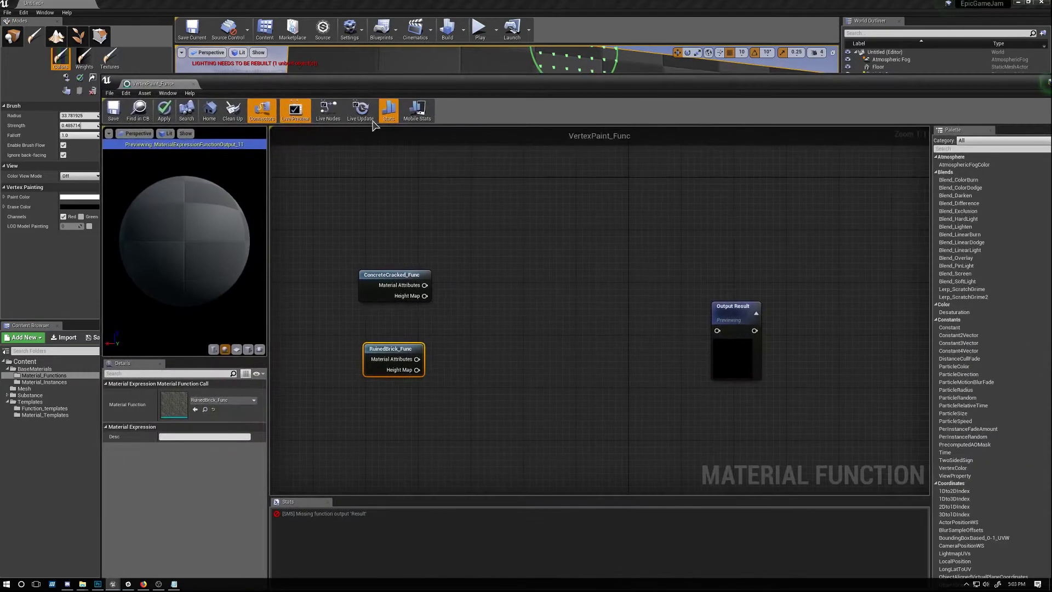
Step: Stack the ConcreteCracked_Func node just above RuinedBrick_Func and bring the Output Result node closer to them
{"action": "left_click_drag", "start_coordinate": [366, 258], "coordinate": [397, 347]}
{"action": "mouse_move", "coordinate": [384, 272]}
{"action": "left_mouse_down"}
{"action": "mouse_move", "coordinate": [379, 300]}
{"action": "mouse_move", "coordinate": [392, 286]}
{"action": "left_mouse_up"}
{"action": "left_click", "coordinate": [486, 376]}
{"action": "left_click_drag", "start_coordinate": [397, 360], "coordinate": [391, 339]}
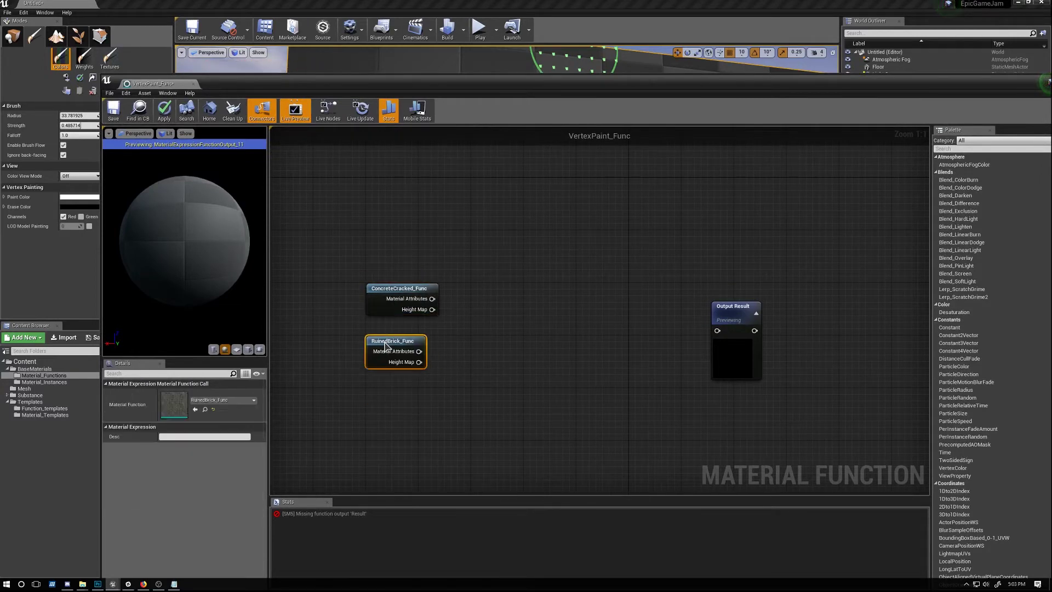
{"action": "left_click", "coordinate": [520, 352]}
{"action": "right_click_drag", "start_coordinate": [478, 346], "coordinate": [573, 360]}
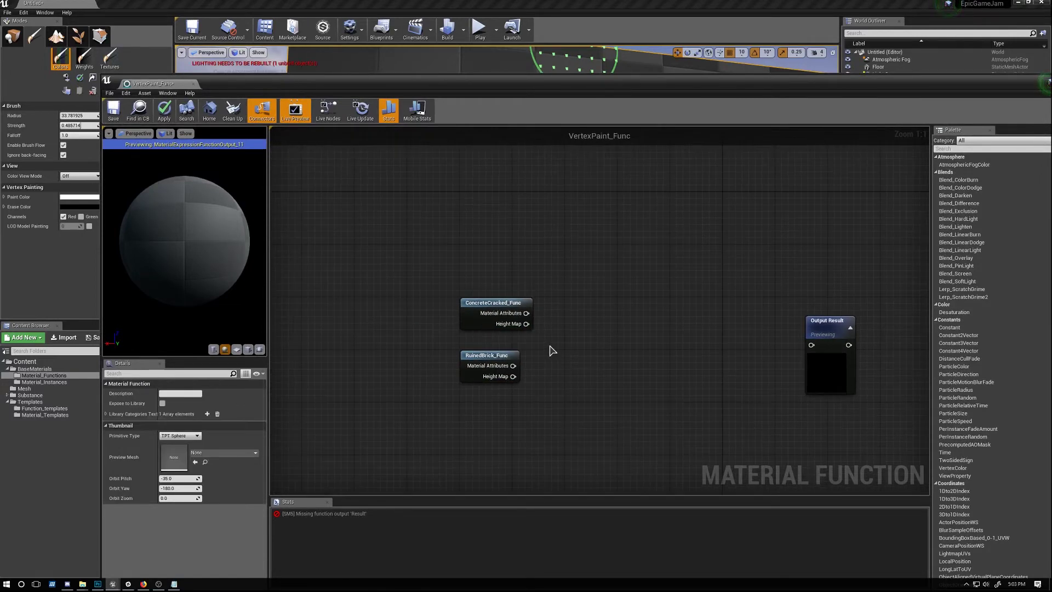
{"action": "left_click_drag", "start_coordinate": [828, 327], "coordinate": [725, 309]}
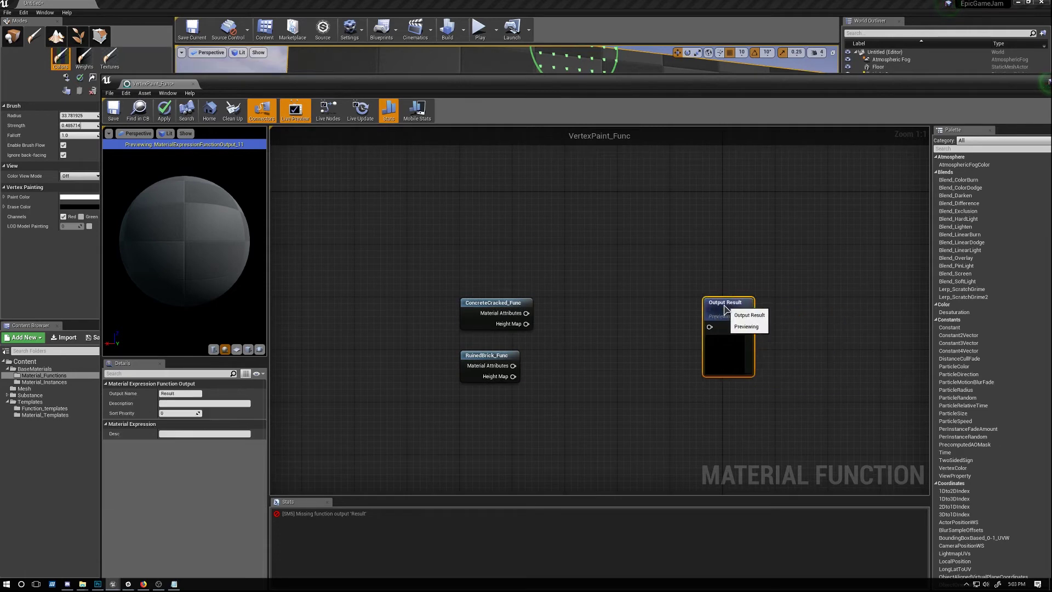
{"action": "left_click_drag", "start_coordinate": [501, 312], "coordinate": [487, 311]}
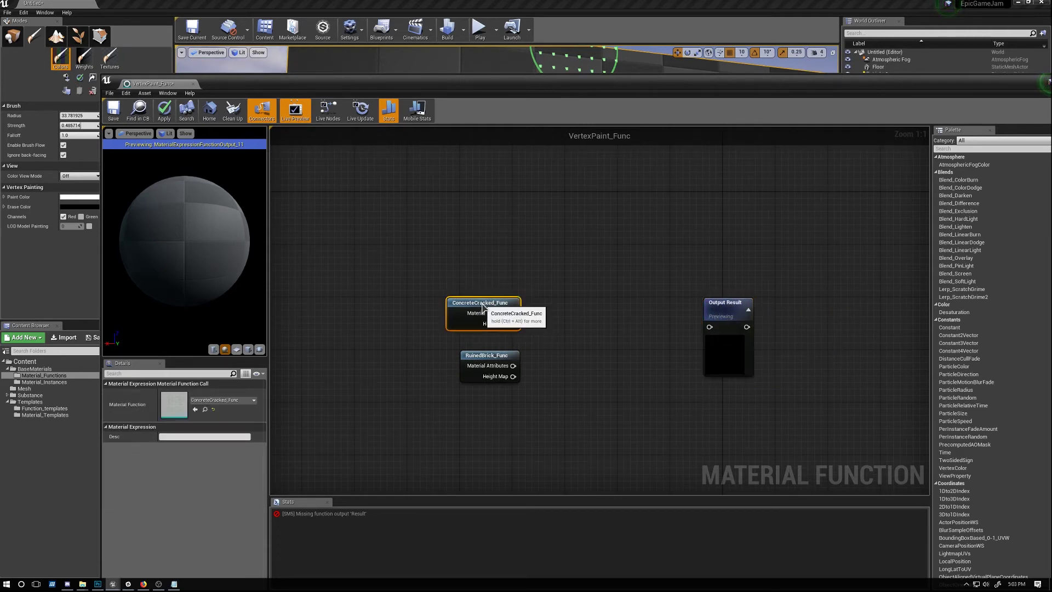
Step: Add a BlendMaterialAttributes node and connect the Material Attributes of ConcreteCracked_Func to A and of RuinedBrick_Func to B
{"action": "left_click", "coordinate": [558, 323]}
{"action": "right_click", "coordinate": [557, 321]}
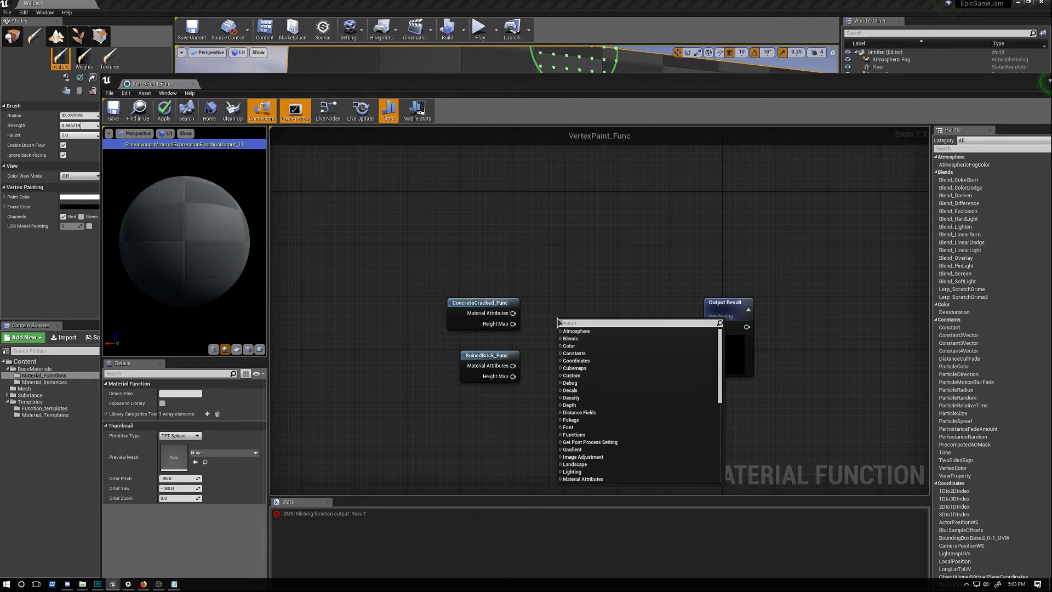
{"action": "type", "text": "mater"}
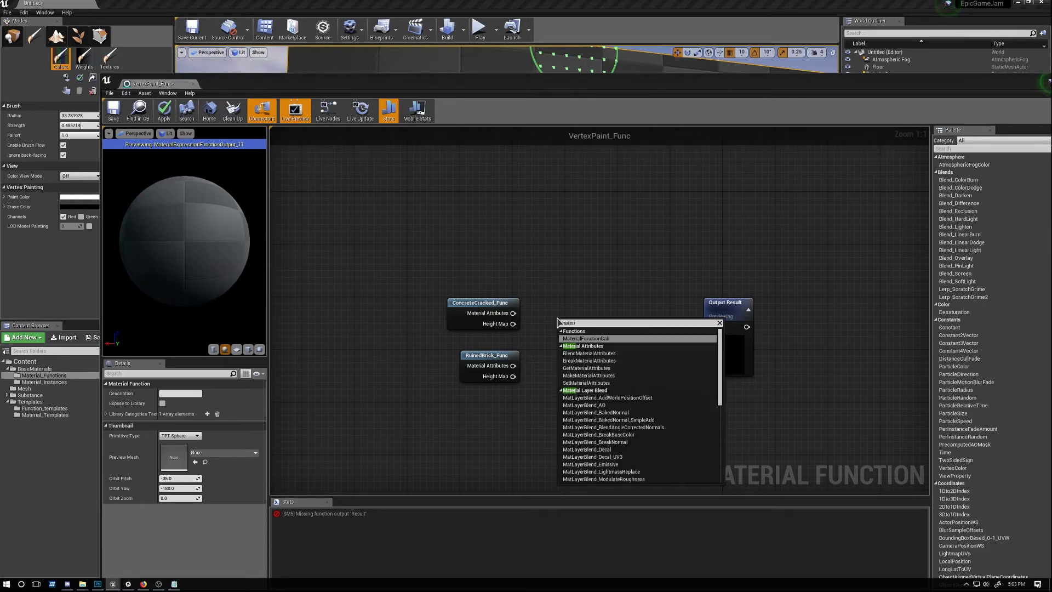
{"action": "type", "text": "i"}
{"action": "left_click", "coordinate": [589, 353]}
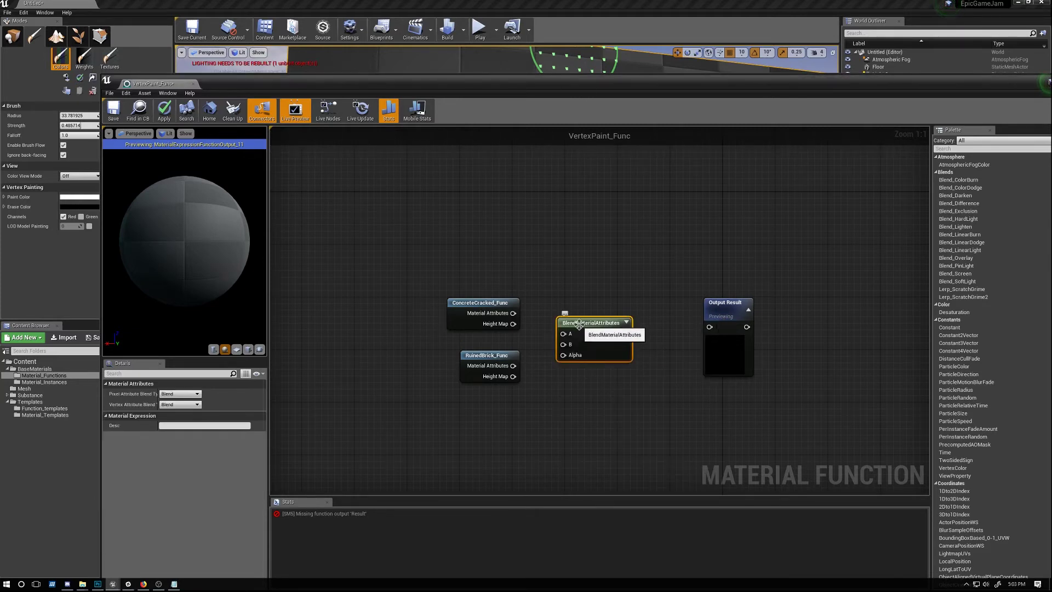
{"action": "left_click_drag", "start_coordinate": [579, 324], "coordinate": [558, 315]}
{"action": "left_click_drag", "start_coordinate": [513, 366], "coordinate": [558, 325]}
Step: Connect the BlendMaterialAttributes output to the function's output node and rename that output Material Attributes
{"action": "right_click_drag", "start_coordinate": [674, 330], "coordinate": [535, 316]}
{"action": "left_click_drag", "start_coordinate": [583, 291], "coordinate": [610, 290]}
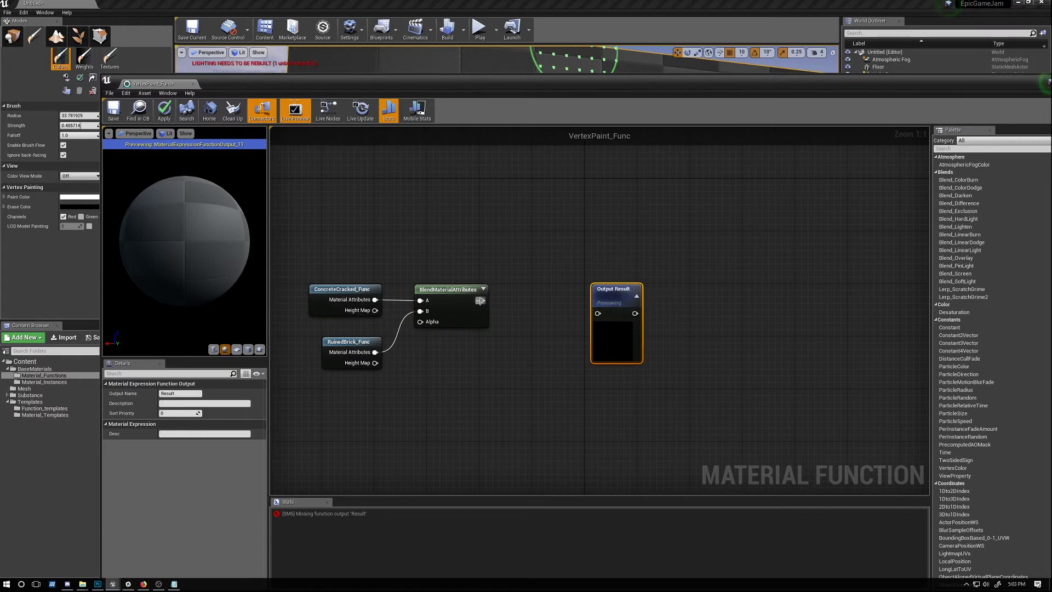
{"action": "left_click_drag", "start_coordinate": [482, 301], "coordinate": [525, 293]}
{"action": "left_click", "coordinate": [183, 394]}
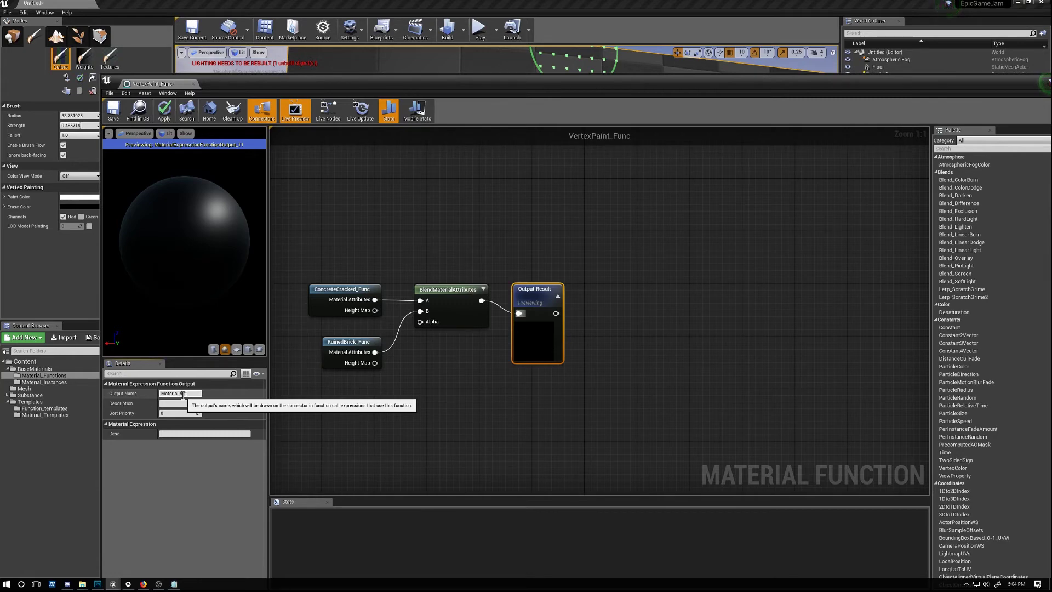
{"action": "key", "text": "Return"}
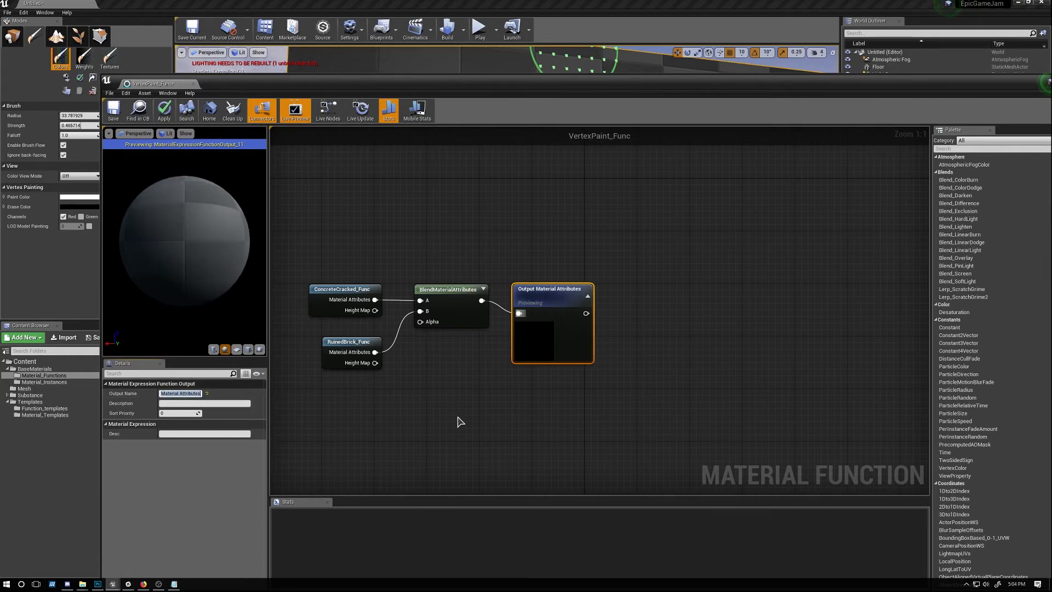
Step: Add a Vertex Color node with its red channel driving the blend's Alpha, and apply the changes before closing the function
{"action": "right_click_drag", "start_coordinate": [459, 419], "coordinate": [563, 378]}
{"action": "right_click", "coordinate": [434, 368]}
{"action": "type", "text": "ver"}
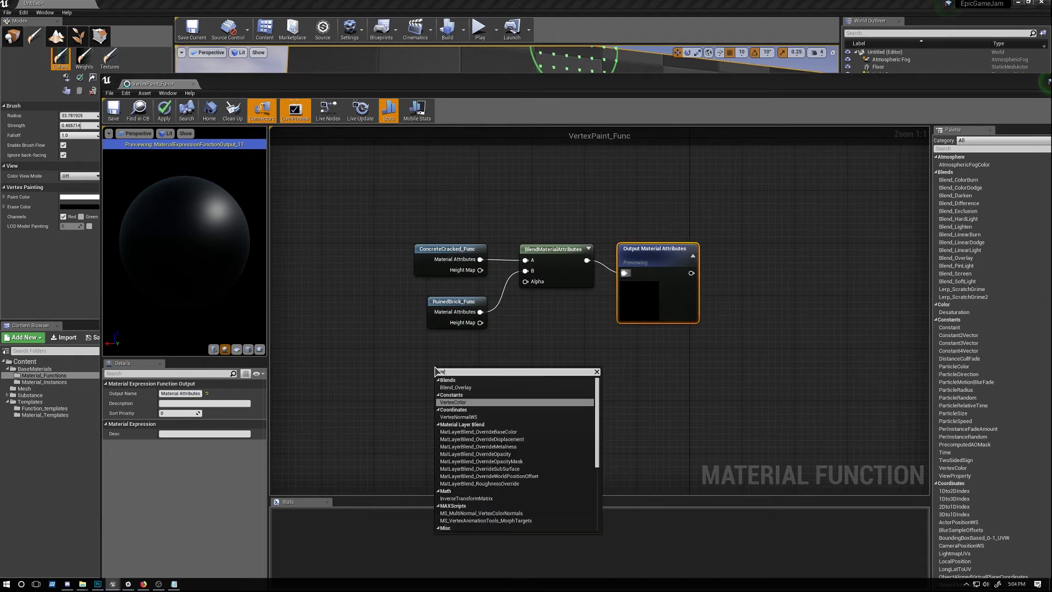
{"action": "key", "text": "Return"}
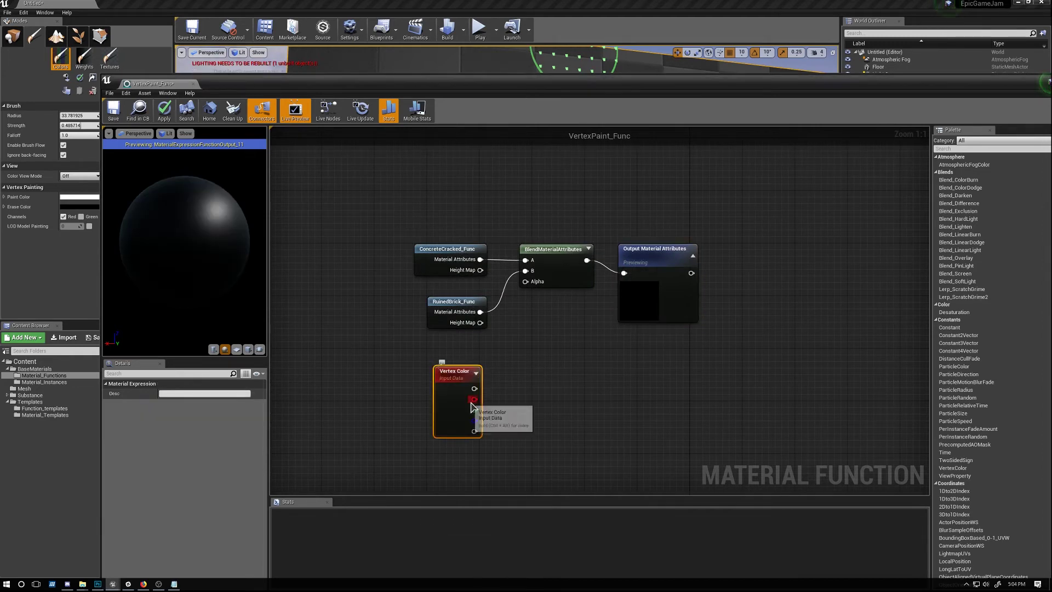
{"action": "left_click_drag", "start_coordinate": [473, 399], "coordinate": [525, 282]}
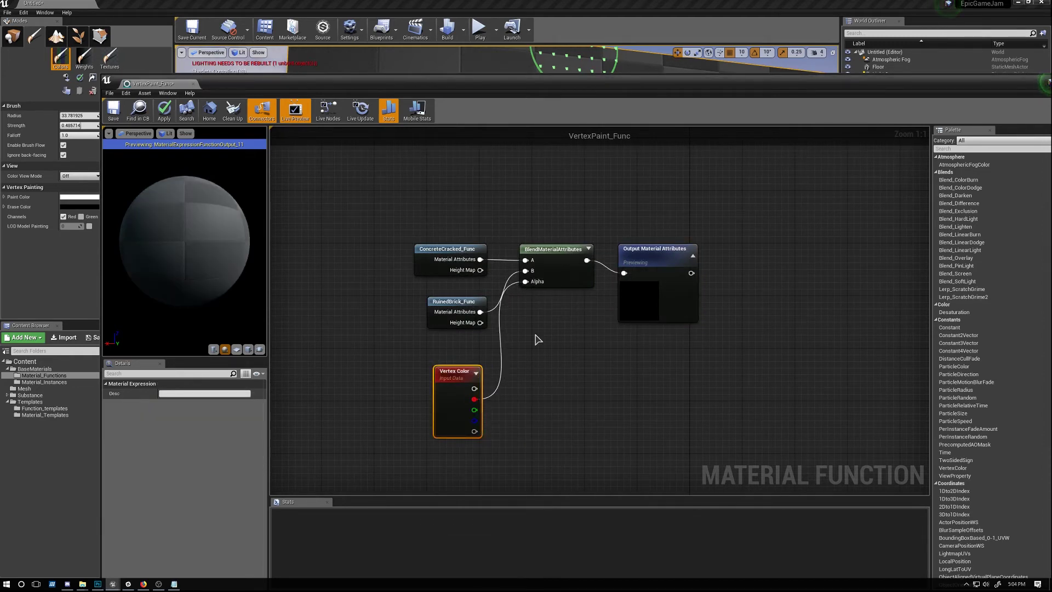
{"action": "right_click_drag", "start_coordinate": [542, 315], "coordinate": [514, 353]}
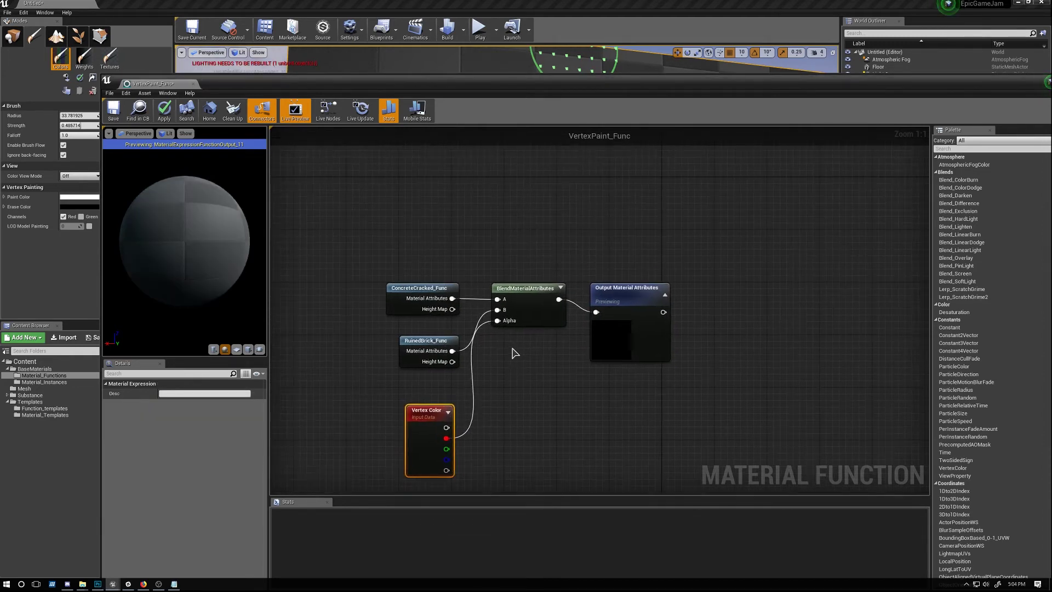
{"action": "left_click", "coordinate": [163, 113]}
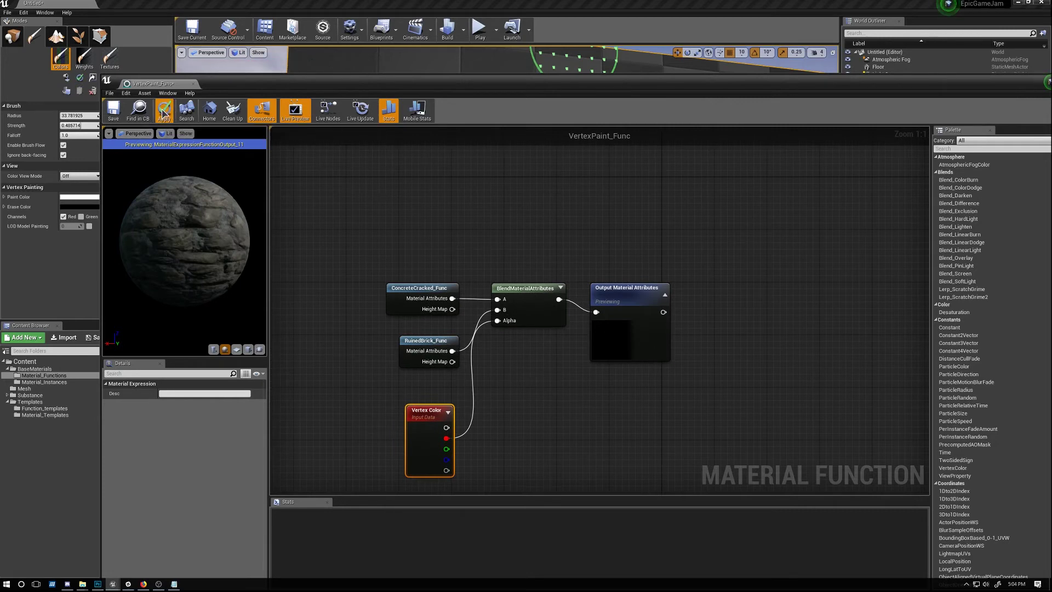
{"action": "left_click", "coordinate": [193, 84]}
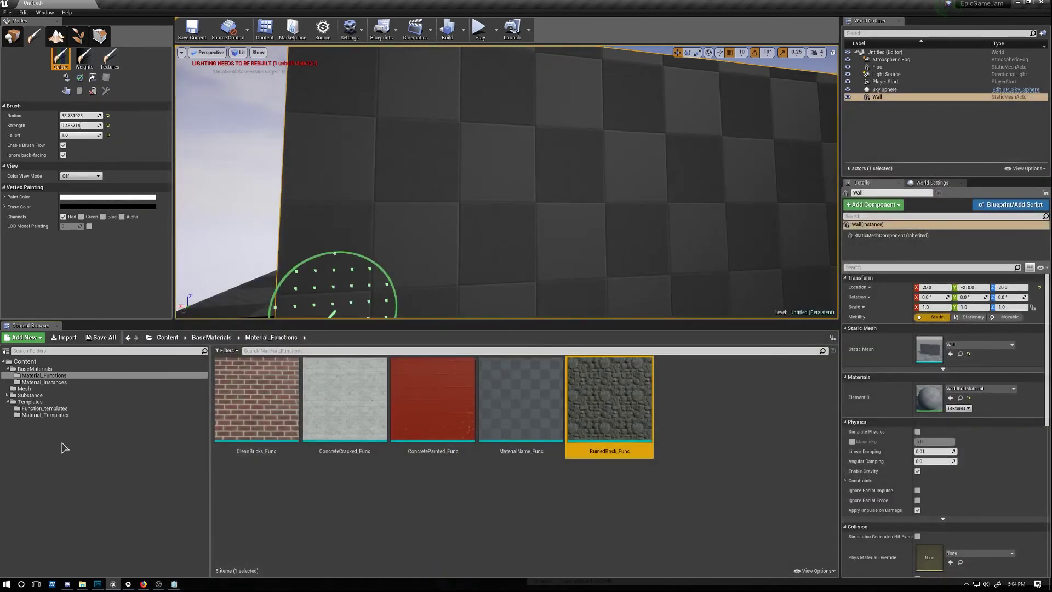
Step: Create a material named VertexPaint_Mat in the Templates/Material_Templates folder
{"action": "left_click", "coordinate": [63, 417]}
{"action": "right_click", "coordinate": [316, 422]}
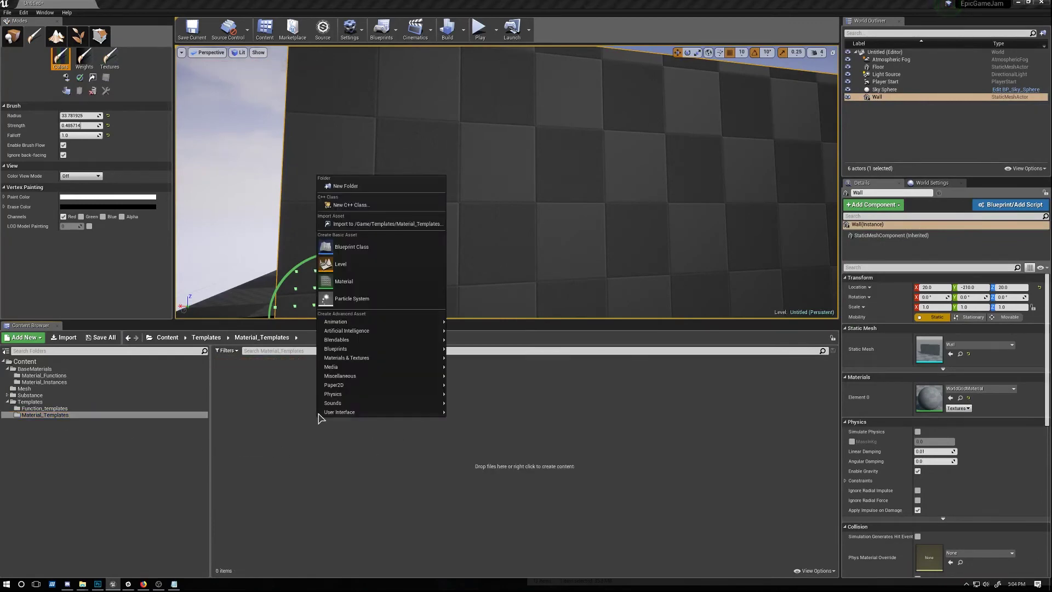
{"action": "left_click", "coordinate": [354, 282]}
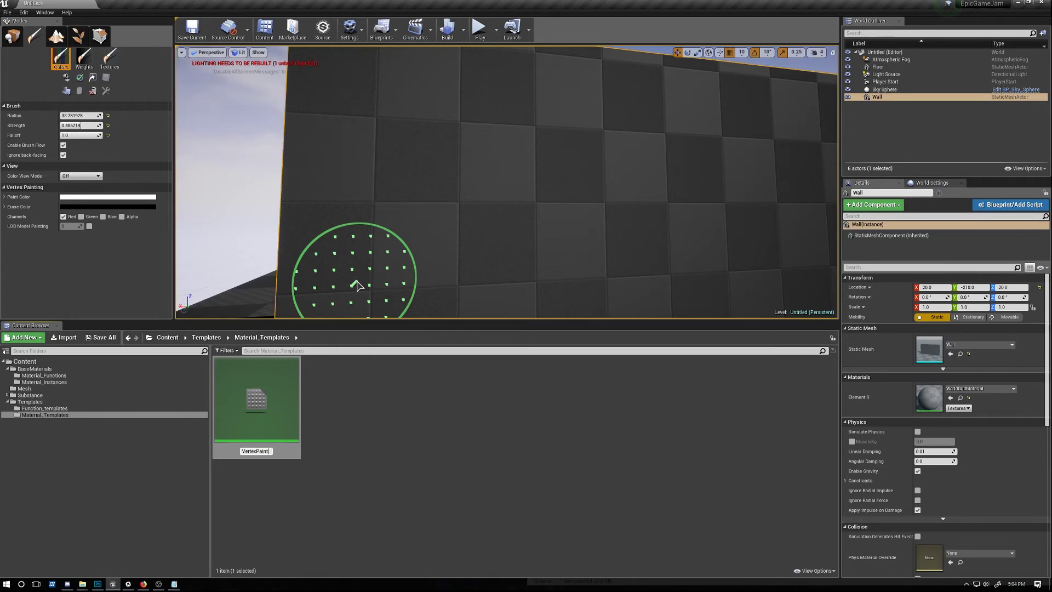
{"action": "type", "text": "VertexPaint_Mat"}
{"action": "key", "text": "Return"}
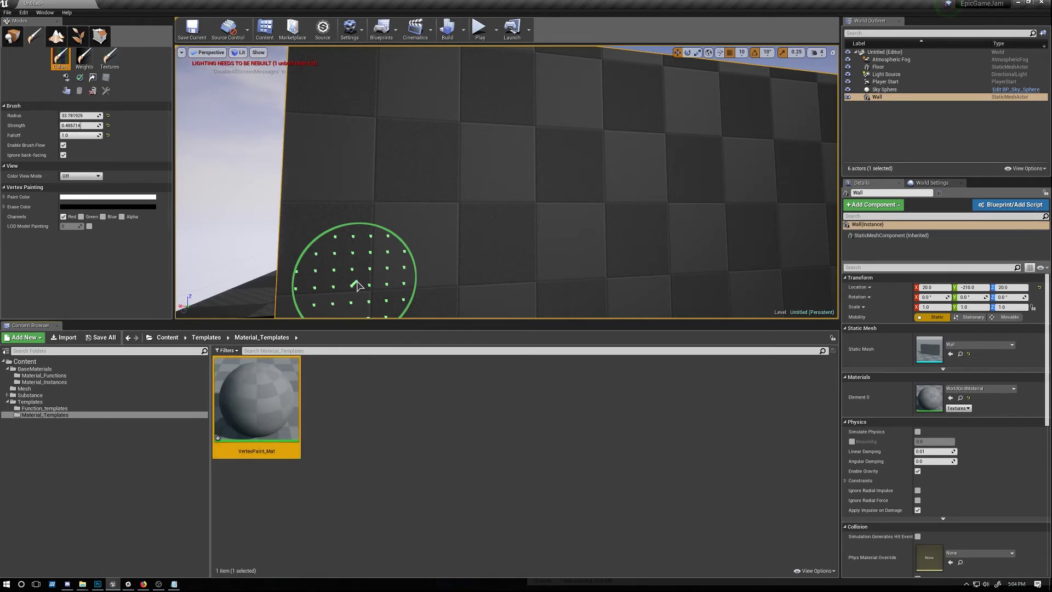
Step: Open VertexPaint_Mat and add VertexPaint_Func from the Function_templates folder to its graph
{"action": "double_click", "coordinate": [256, 383]}
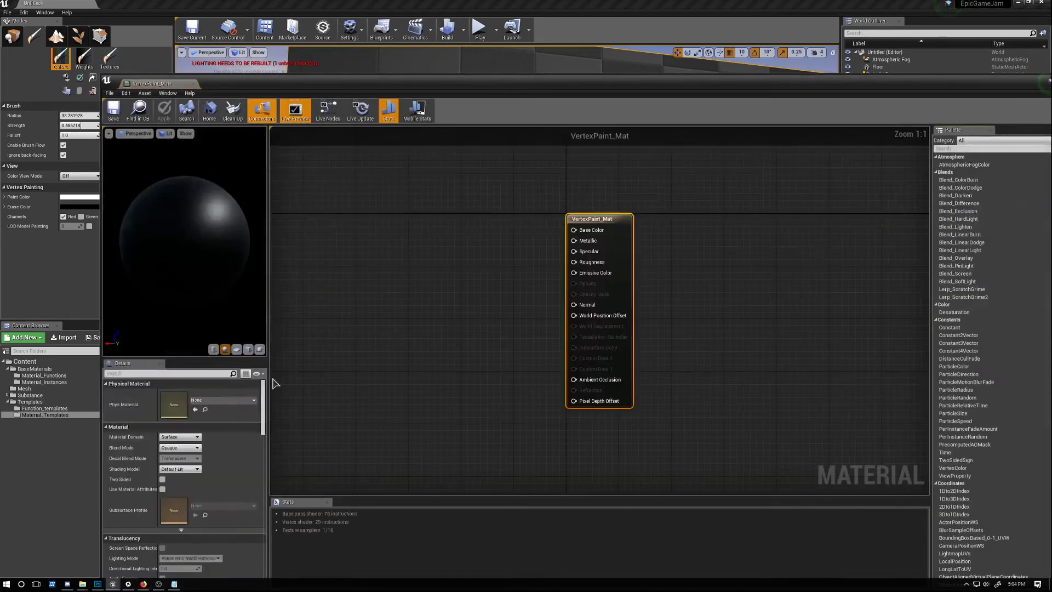
{"action": "left_click", "coordinate": [45, 409]}
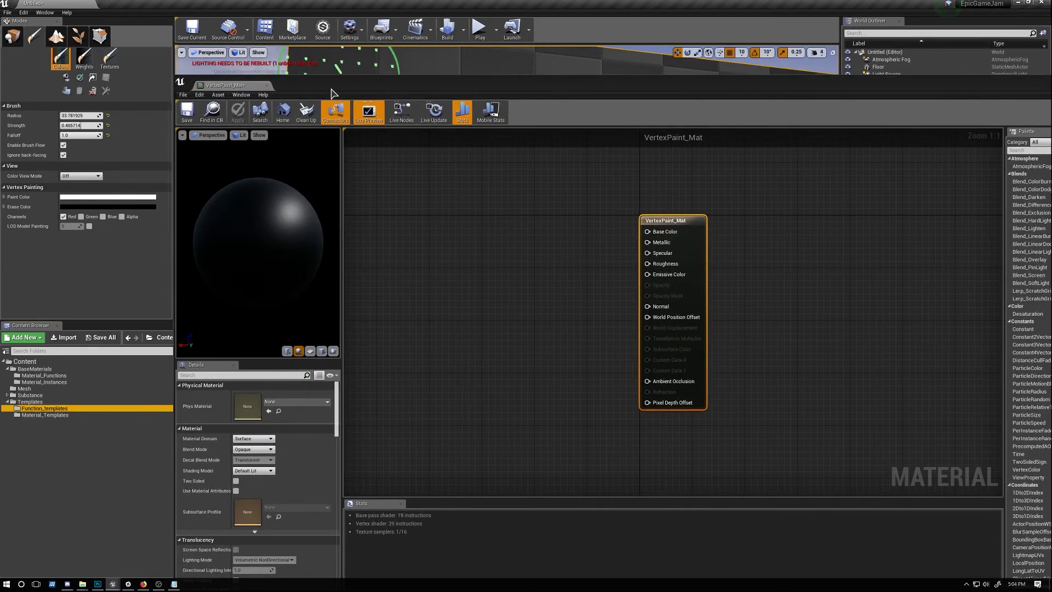
{"action": "left_click_drag", "start_coordinate": [331, 87], "coordinate": [491, 85]}
{"action": "left_click_drag", "start_coordinate": [256, 399], "coordinate": [546, 257]}
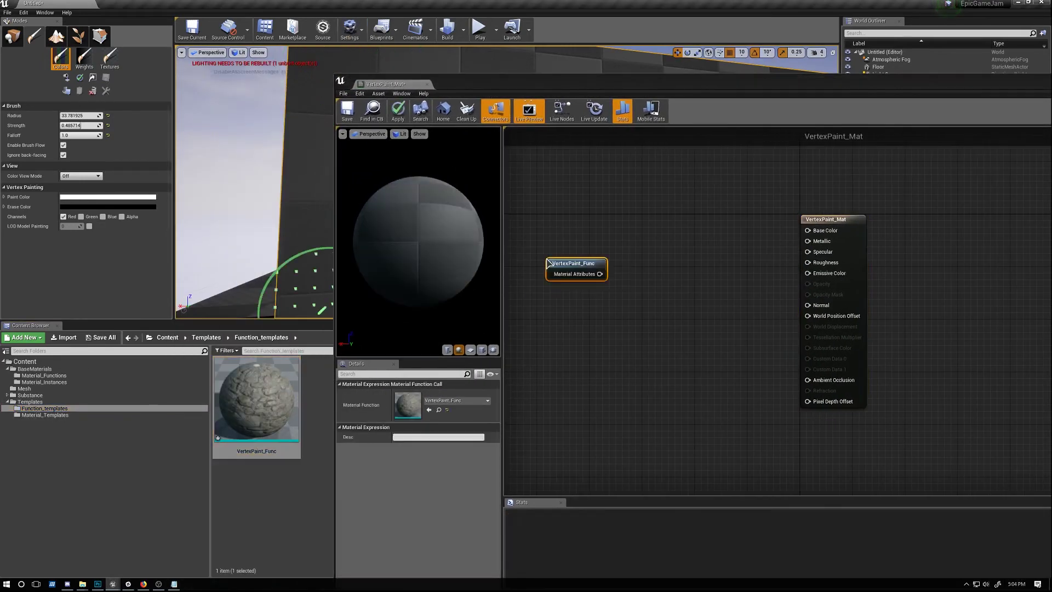
Step: Place the VertexPaint_Mat result node beside the VertexPaint_Func node, leaving a small gap for the connection
{"action": "right_click_drag", "start_coordinate": [617, 274], "coordinate": [647, 336]}
{"action": "left_click_drag", "start_coordinate": [829, 280], "coordinate": [666, 326]}
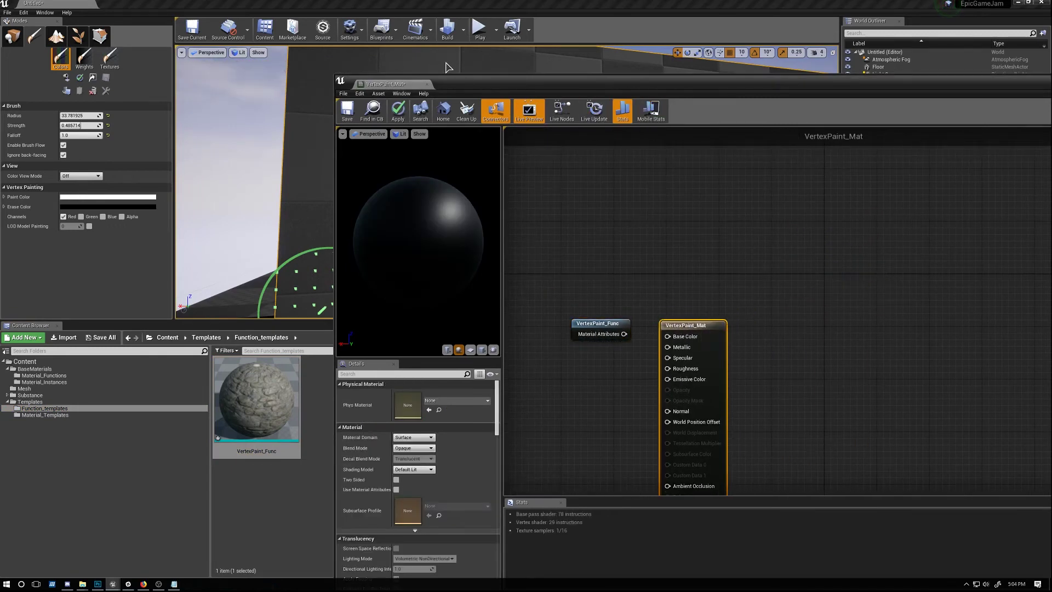
{"action": "left_click_drag", "start_coordinate": [503, 86], "coordinate": [307, 65]}
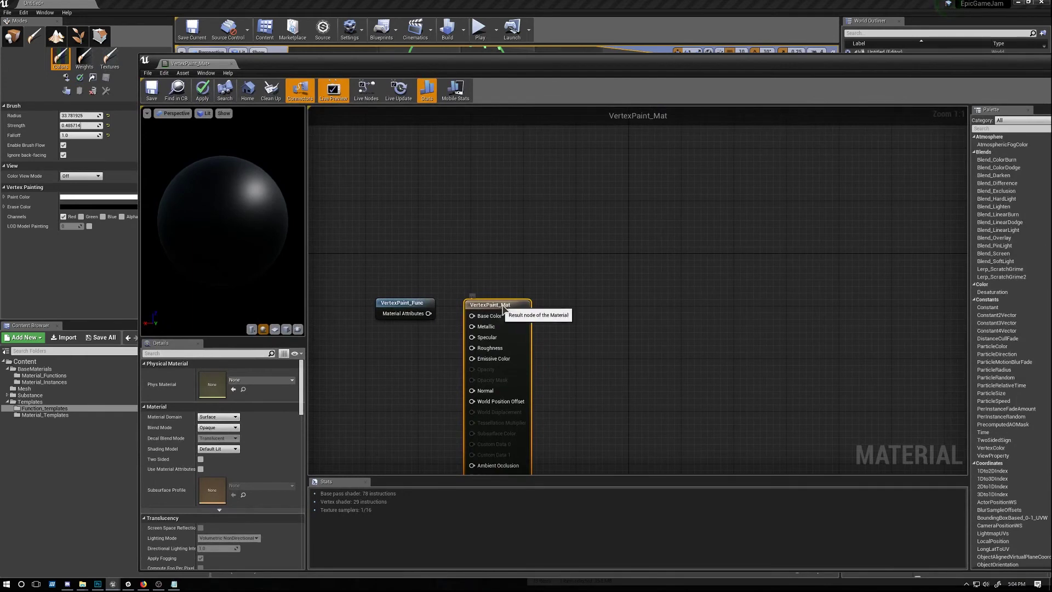
{"action": "left_click_drag", "start_coordinate": [508, 334], "coordinate": [542, 334]}
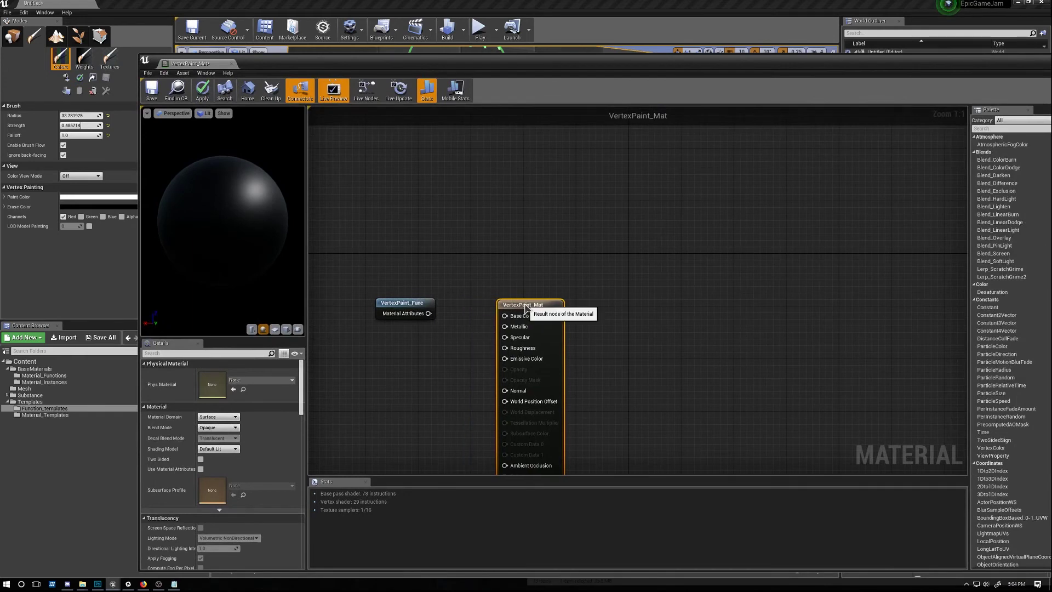
Step: Enable Use Material Attributes on VertexPaint_Mat and connect VertexPaint_Func to its Material Attributes input, applying the change and closing the material
{"action": "left_click", "coordinate": [200, 469]}
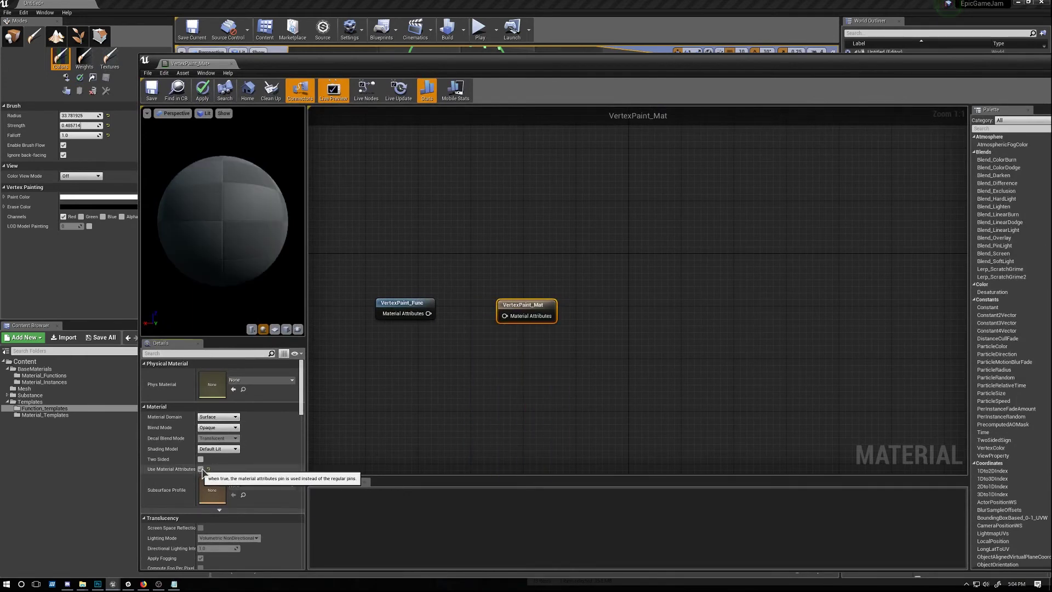
{"action": "left_click_drag", "start_coordinate": [429, 314], "coordinate": [484, 304]}
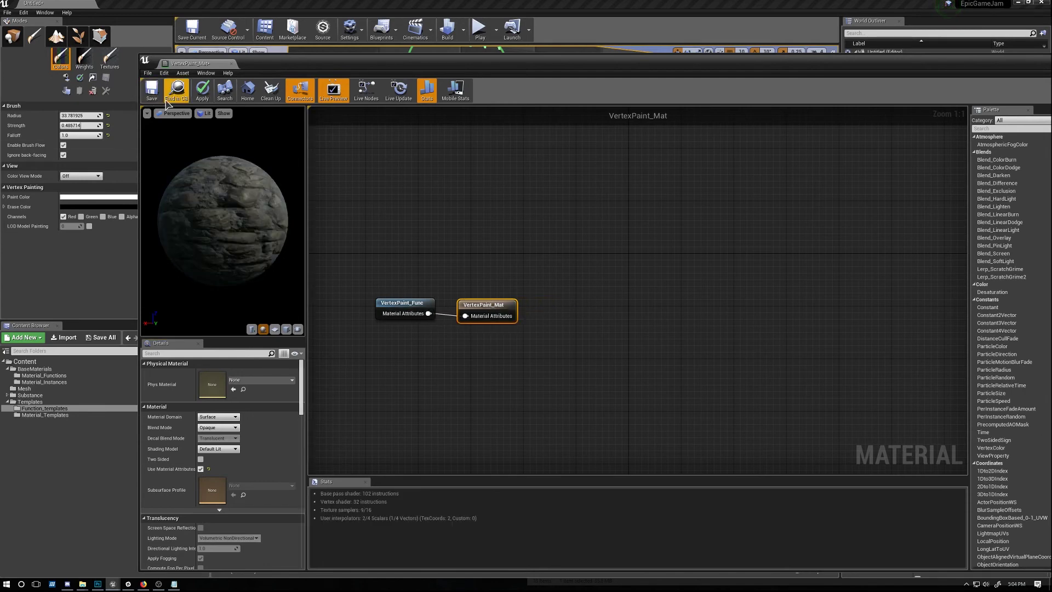
{"action": "left_click", "coordinate": [202, 92]}
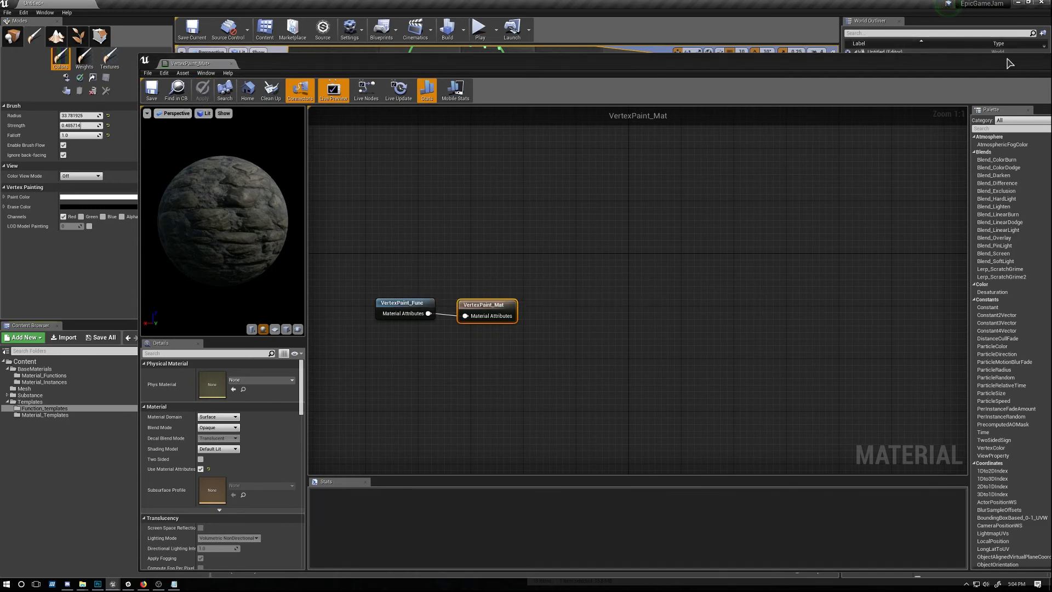
{"action": "left_click_drag", "start_coordinate": [1001, 57], "coordinate": [726, 54]}
{"action": "left_click", "coordinate": [852, 56]}
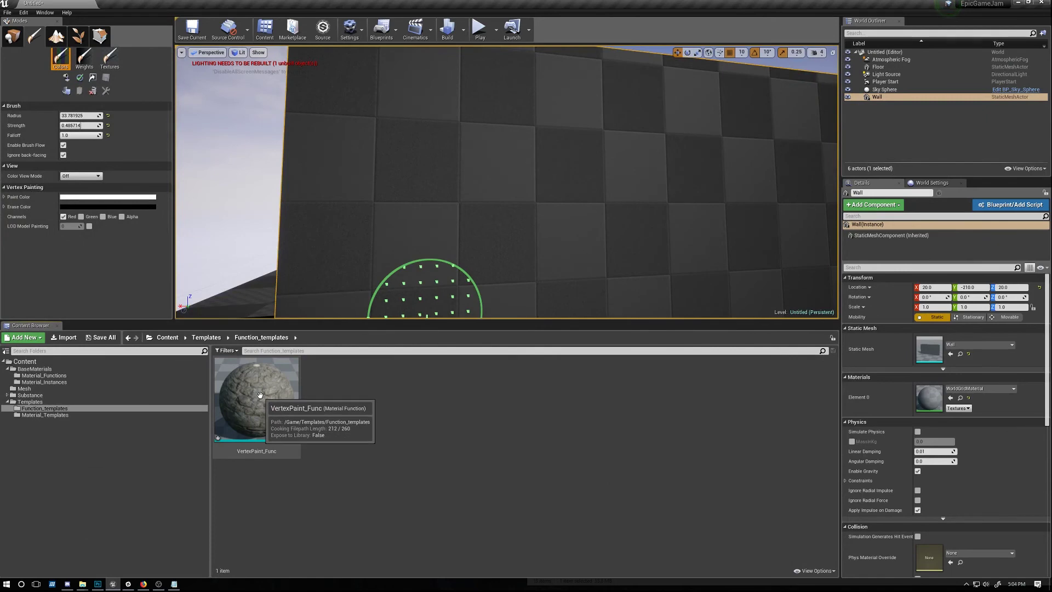
Step: Try to apply the VertexPaint_Func asset directly to the wall in the level, using placement mode
{"action": "mouse_move", "coordinate": [258, 395]}
{"action": "left_mouse_down"}
{"action": "mouse_move", "coordinate": [934, 401]}
{"action": "mouse_move", "coordinate": [598, 429]}
{"action": "left_mouse_up"}
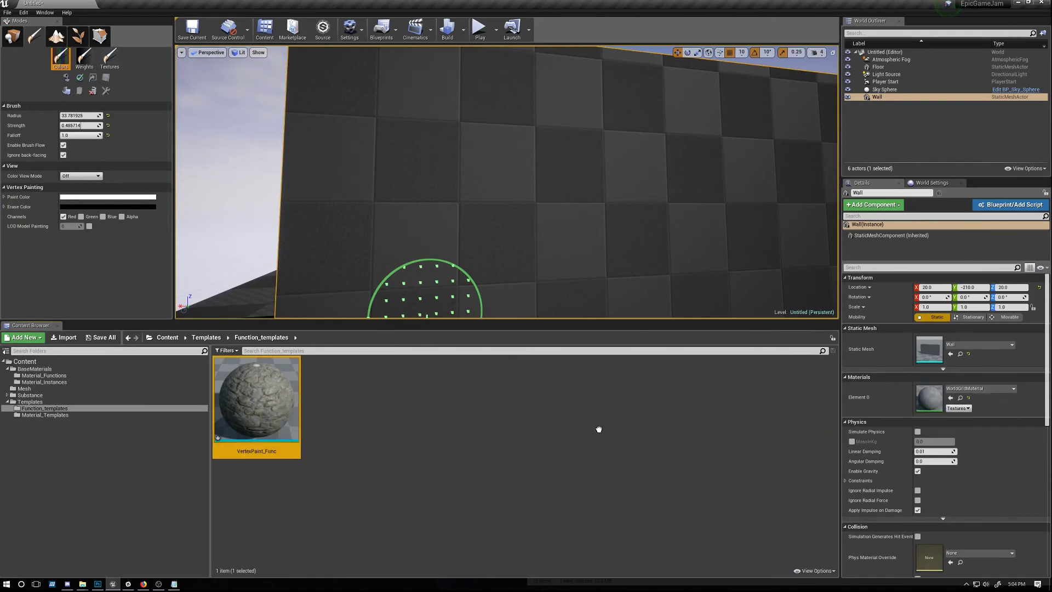
{"action": "left_click", "coordinate": [611, 238]}
{"action": "left_click", "coordinate": [12, 37]}
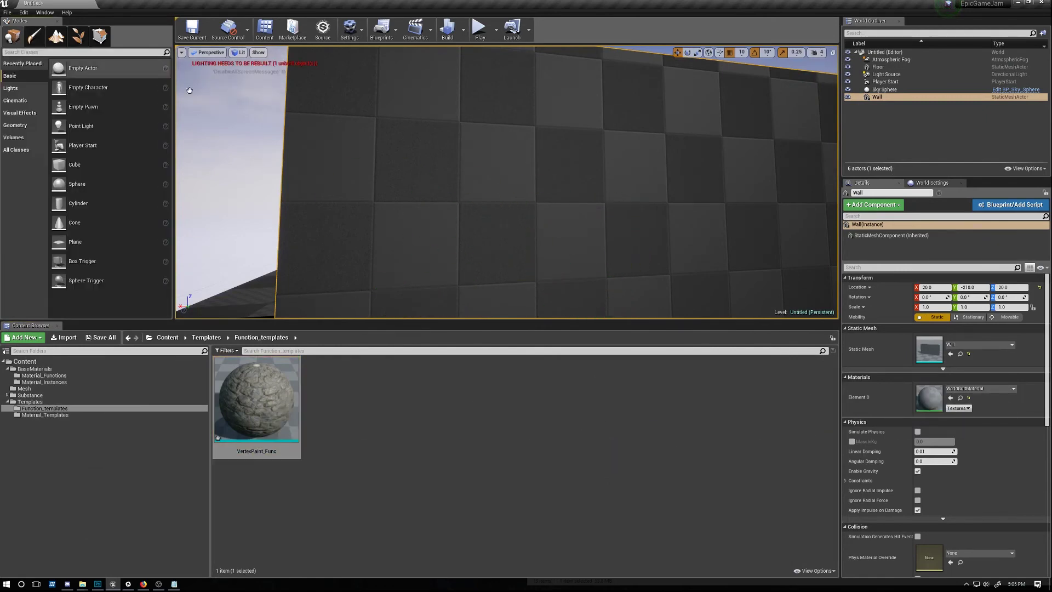
{"action": "left_click_drag", "start_coordinate": [255, 407], "coordinate": [654, 208]}
{"action": "mouse_move", "coordinate": [637, 220]}
{"action": "right_mouse_down"}
{"action": "mouse_move", "coordinate": [649, 263]}
{"action": "mouse_move", "coordinate": [639, 200]}
{"action": "mouse_move", "coordinate": [636, 220]}
{"action": "right_mouse_up"}
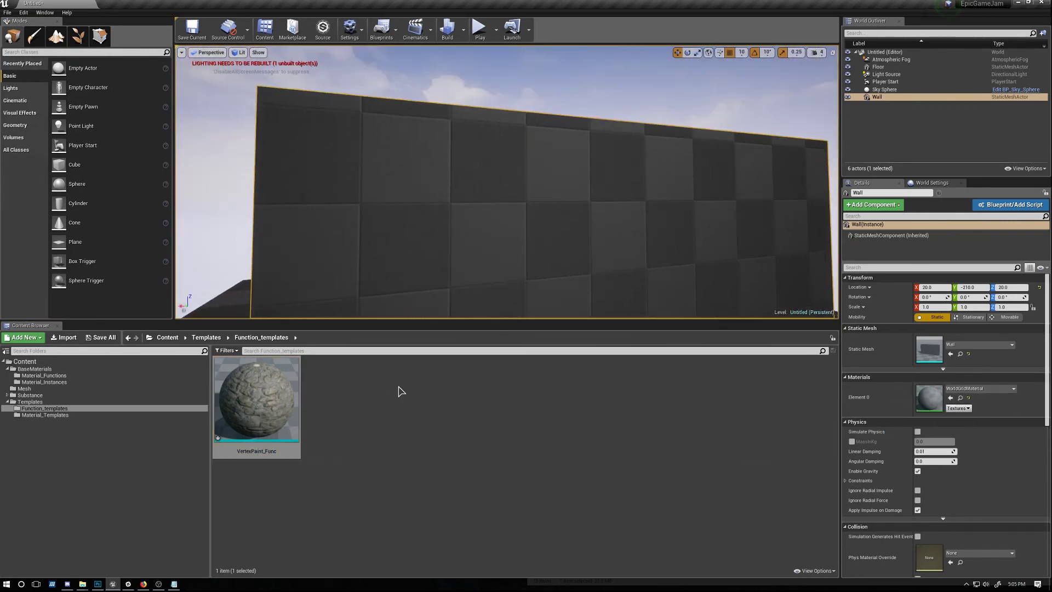
Step: Assign VertexPaint_Mat from the Material_Templates folder to the wall's Element 0 material slot
{"action": "left_click", "coordinate": [91, 414]}
{"action": "left_click_drag", "start_coordinate": [256, 403], "coordinate": [930, 396]}
{"action": "scroll", "coordinate": [689, 254], "scroll_direction": "up", "scroll_amount": 5}
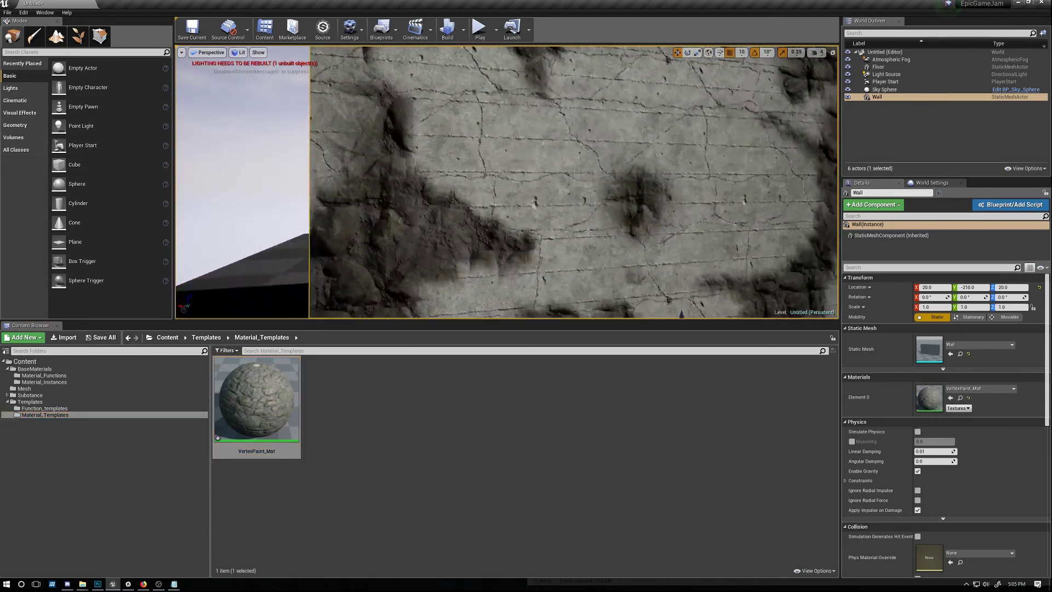
Step: Switch to mesh painting and paint cracked concrete over the brick patches in the middle of the wall, using the red channel
{"action": "left_click", "coordinate": [32, 36]}
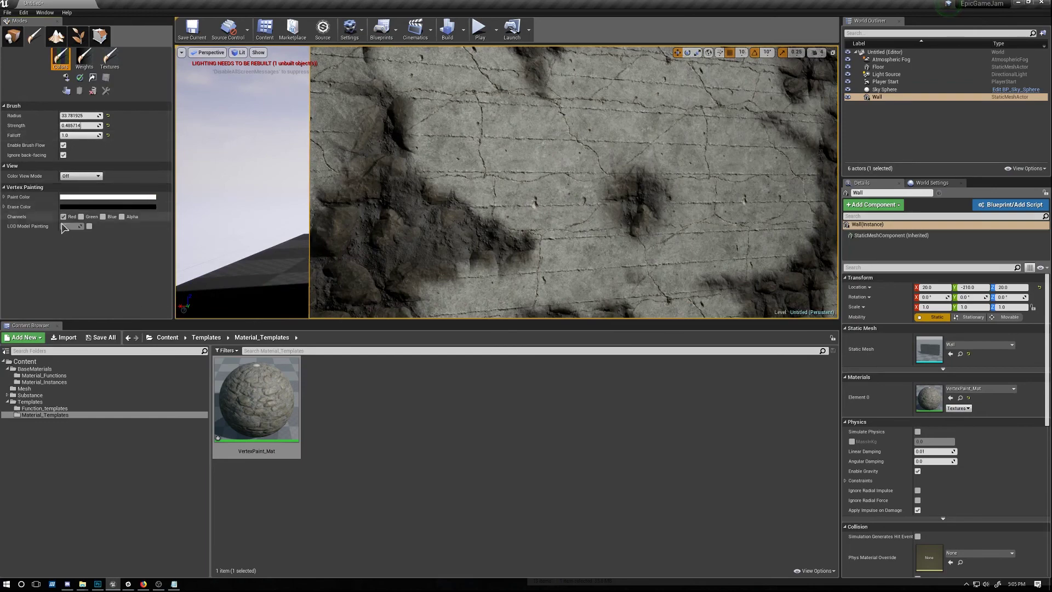
{"action": "mouse_move", "coordinate": [460, 216]}
{"action": "left_mouse_down"}
{"action": "mouse_move", "coordinate": [449, 188]}
{"action": "mouse_move", "coordinate": [532, 196]}
{"action": "mouse_move", "coordinate": [484, 176]}
{"action": "left_mouse_up"}
{"action": "right_click_drag", "start_coordinate": [485, 174], "coordinate": [480, 179]}
{"action": "mouse_move", "coordinate": [486, 186]}
{"action": "left_mouse_down", "text": "shift"}
{"action": "mouse_move", "coordinate": [490, 172]}
{"action": "mouse_move", "coordinate": [570, 172]}
{"action": "mouse_move", "coordinate": [501, 217]}
{"action": "left_mouse_up", "text": "shift"}
{"action": "right_click_drag", "start_coordinate": [506, 215], "coordinate": [507, 189]}
{"action": "mouse_move", "coordinate": [644, 220]}
{"action": "left_mouse_down", "text": "shift"}
{"action": "mouse_move", "coordinate": [654, 230]}
{"action": "mouse_move", "coordinate": [609, 236]}
{"action": "left_mouse_up", "text": "shift"}
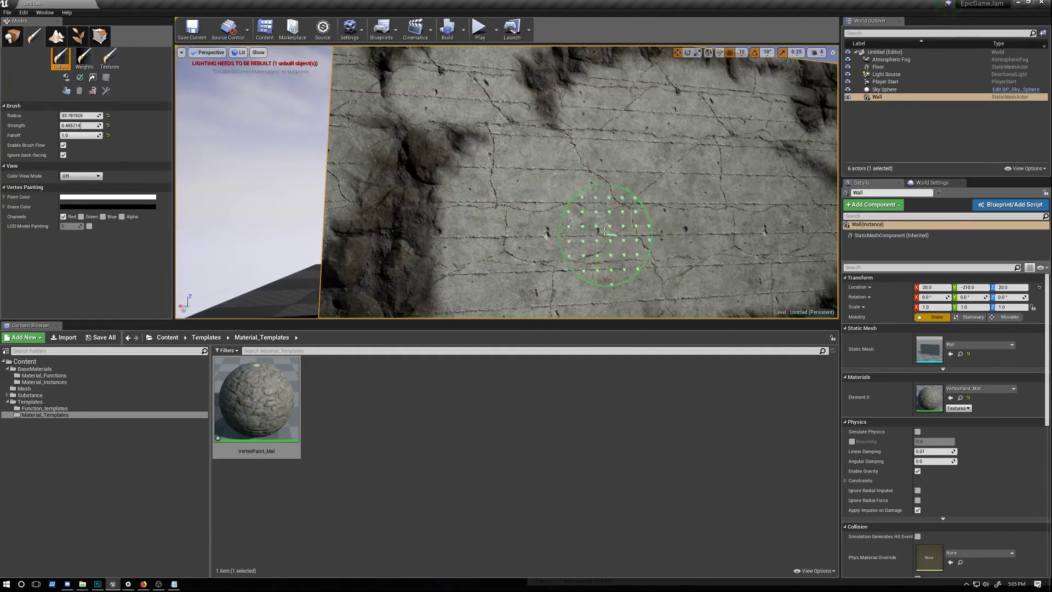
Step: Paint the ruined brick back into the concrete at the wall's left side and in a band along its lower part
{"action": "right_click_drag", "start_coordinate": [605, 231], "coordinate": [536, 206]}
{"action": "mouse_move", "coordinate": [472, 215]}
{"action": "left_mouse_down", "text": "shift"}
{"action": "mouse_move", "coordinate": [443, 203]}
{"action": "mouse_move", "coordinate": [531, 192]}
{"action": "left_mouse_up", "text": "shift"}
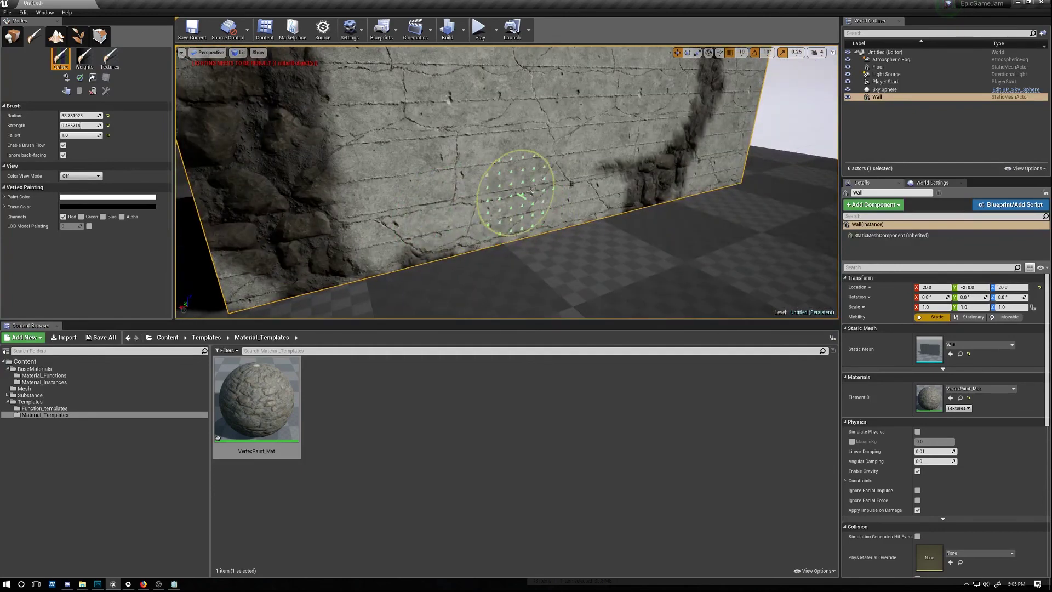
{"action": "right_click_drag", "start_coordinate": [531, 191], "coordinate": [527, 179]}
{"action": "left_click_drag", "start_coordinate": [383, 152], "coordinate": [386, 153], "text": "shift"}
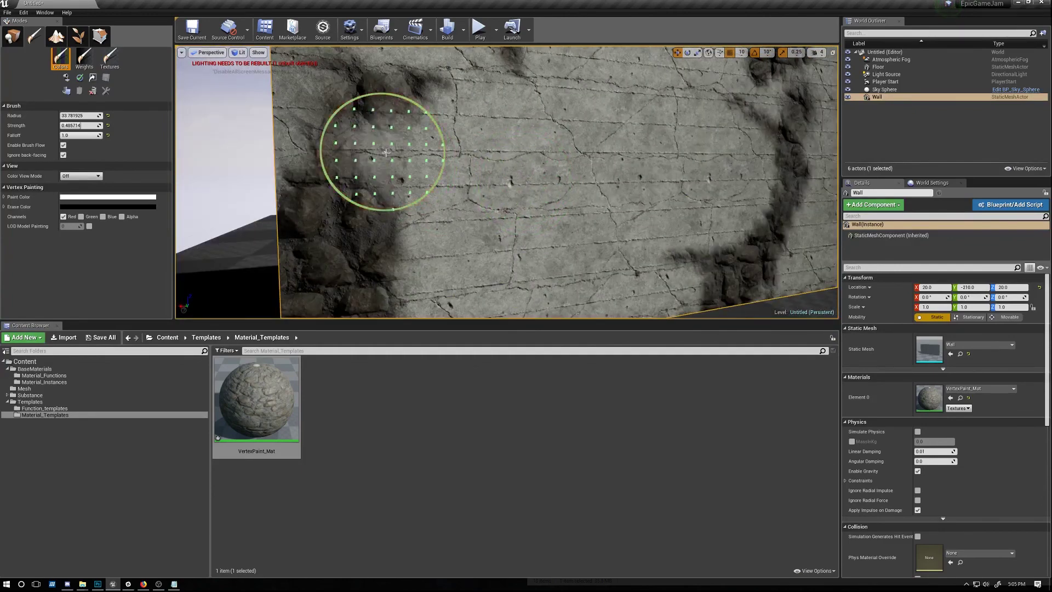
{"action": "mouse_move", "coordinate": [509, 213]}
{"action": "left_mouse_down"}
{"action": "mouse_move", "coordinate": [381, 206]}
{"action": "mouse_move", "coordinate": [416, 174]}
{"action": "mouse_move", "coordinate": [348, 132]}
{"action": "mouse_move", "coordinate": [423, 212]}
{"action": "mouse_move", "coordinate": [564, 264]}
{"action": "left_mouse_up"}
{"action": "right_click_drag", "start_coordinate": [564, 263], "coordinate": [564, 263]}
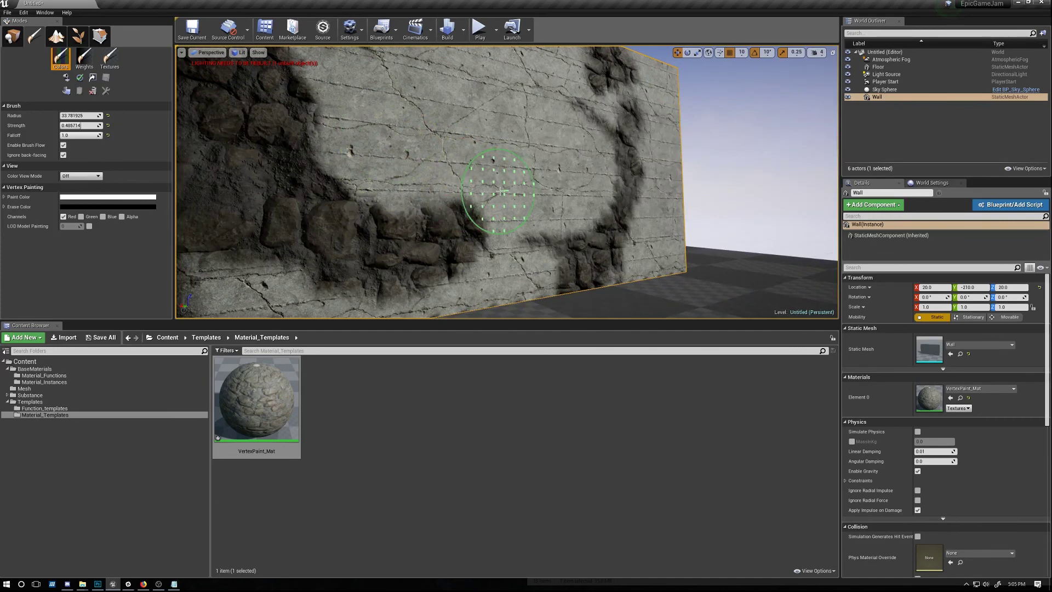